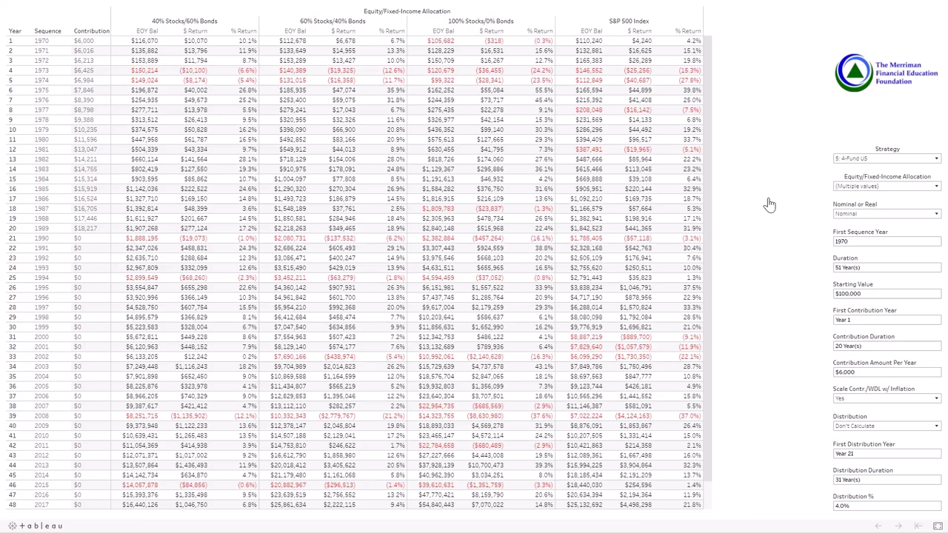
# - Filter the allocations to 100/0 only by unchecking 40/60 and 60/40
pyautogui.click(850, 190)
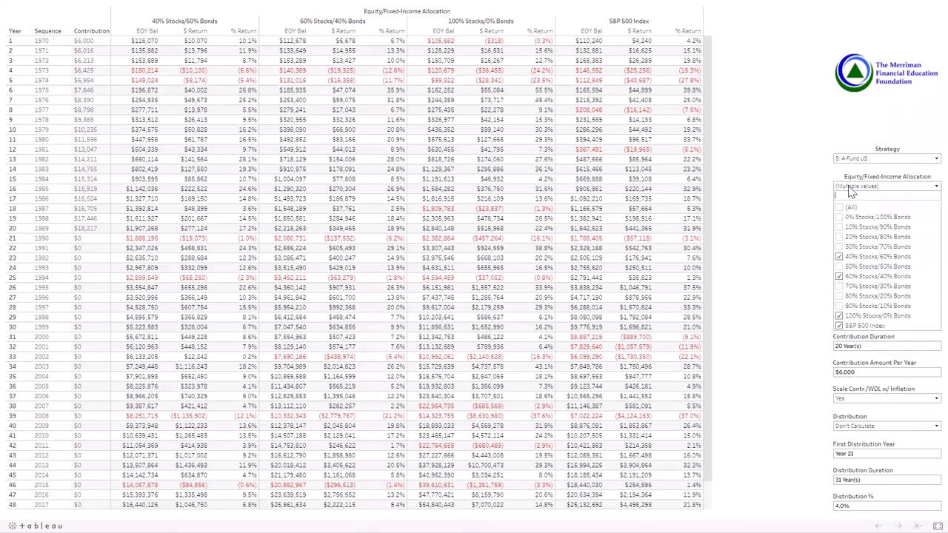
pyautogui.click(839, 257)
pyautogui.click(838, 276)
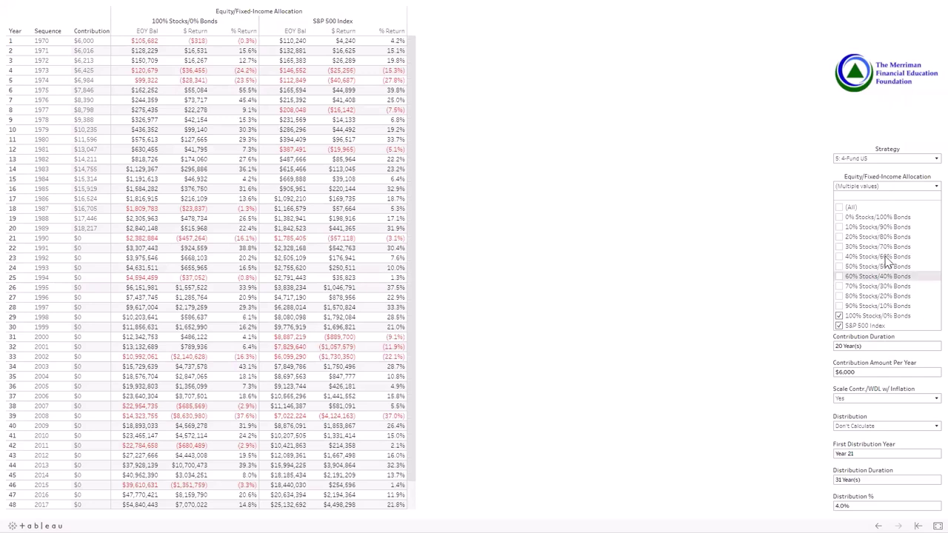
pyautogui.click(890, 180)
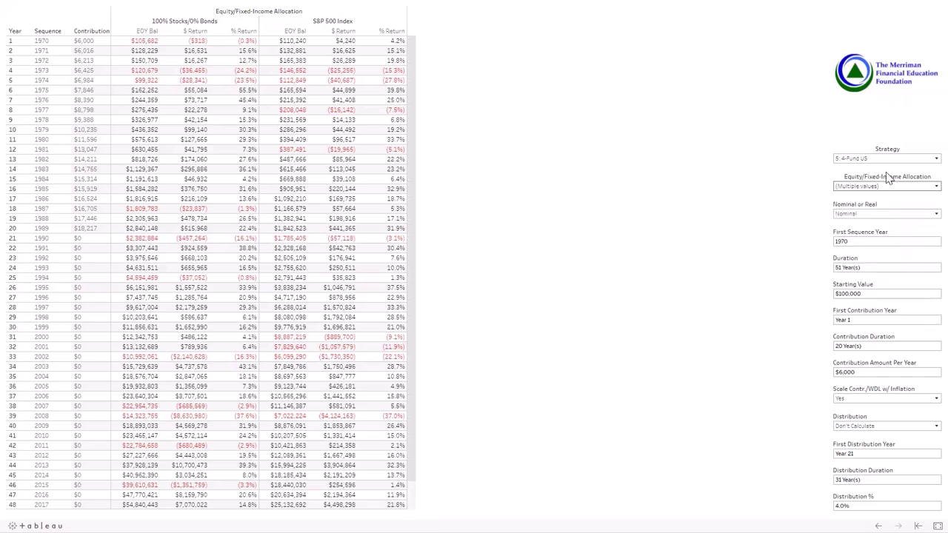
# - Set Starting Value to 1000 and Contribution Amount Per Year to 0
pyautogui.click(865, 293)
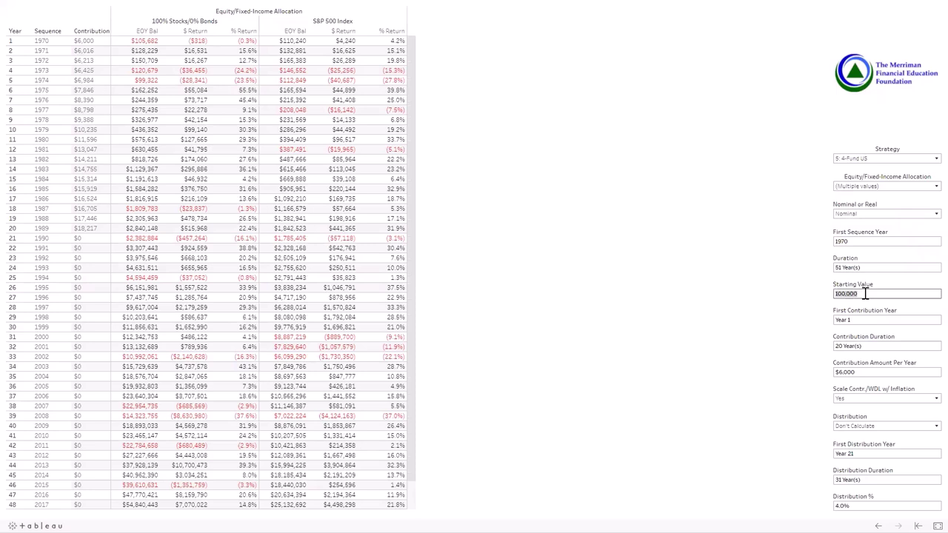
pyautogui.write('1000')
pyautogui.press('Return')
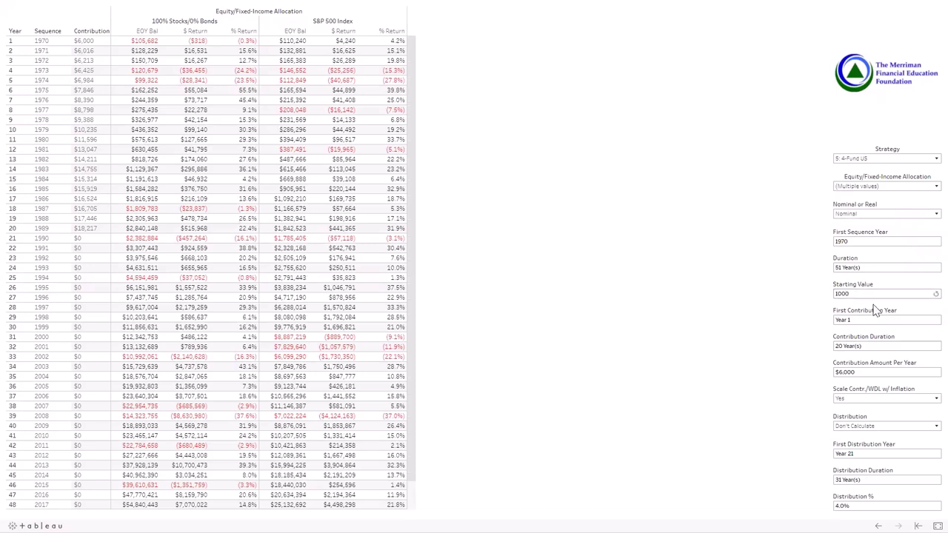
pyautogui.click(870, 370)
pyautogui.write('0')
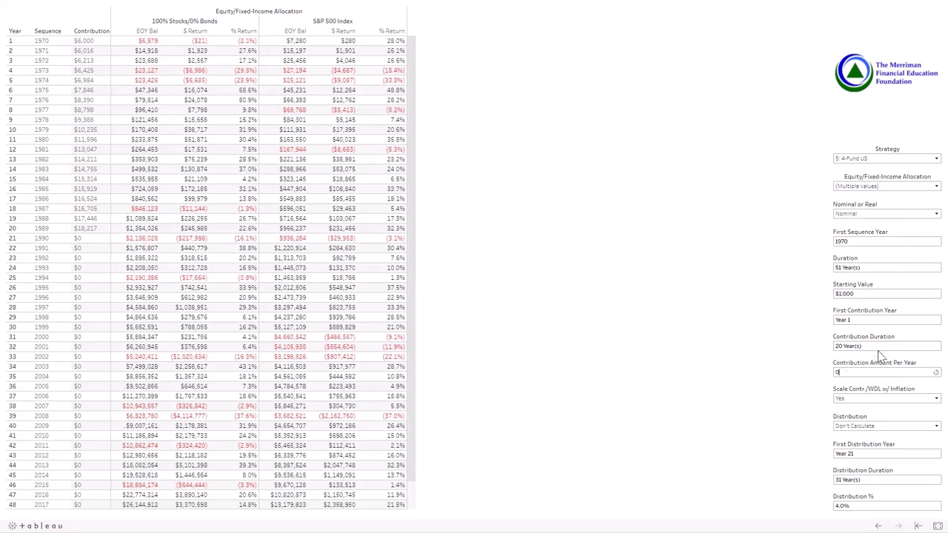
pyautogui.press('Return')
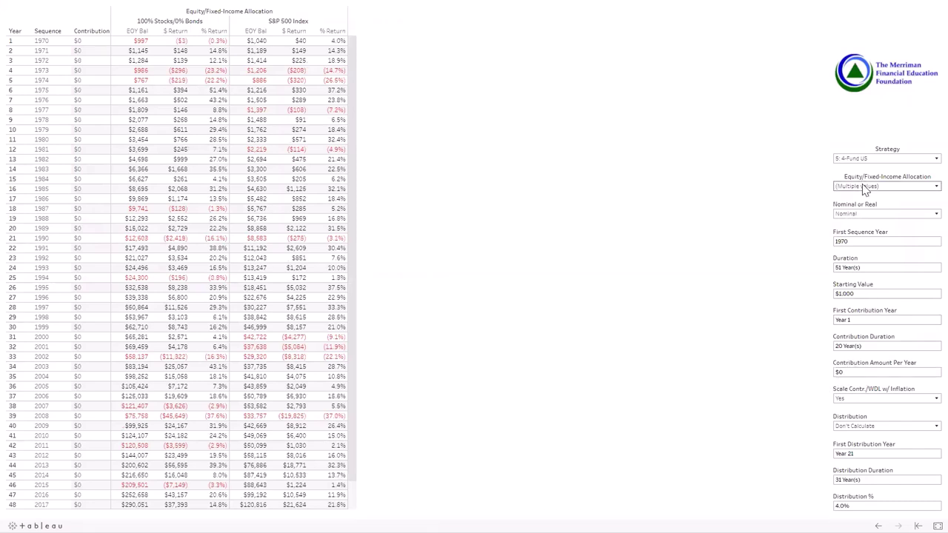
# - Change the Strategy filter to 9: All SCV US, leaving the allocation filter unchanged
pyautogui.click(858, 159)
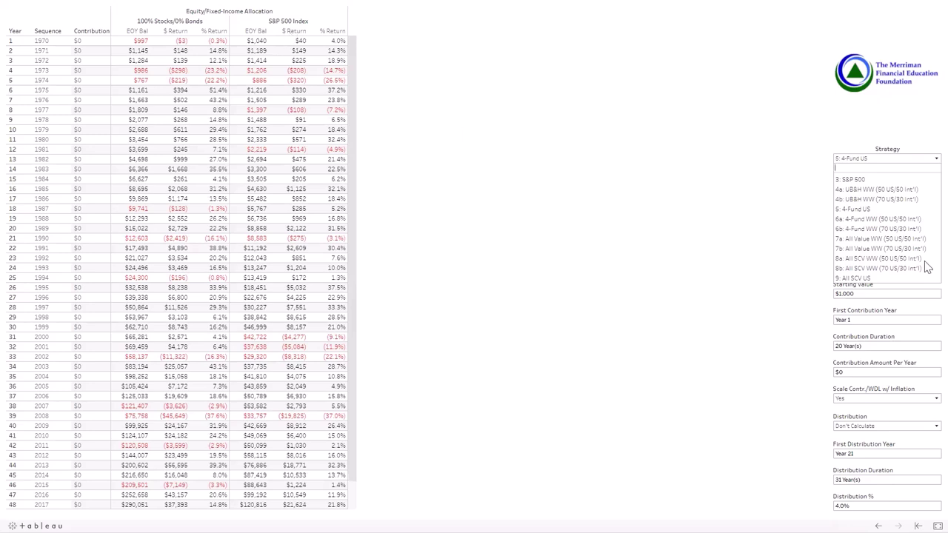
pyautogui.click(884, 311)
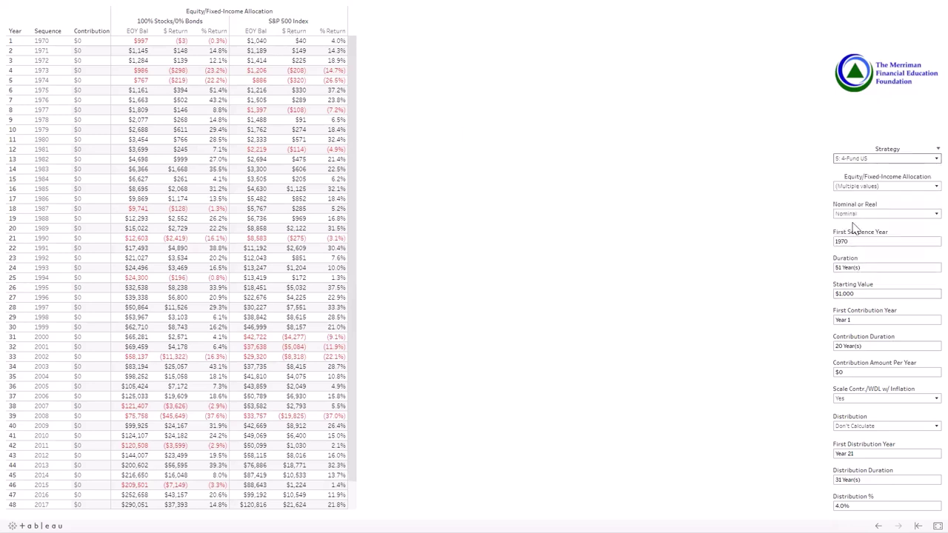
pyautogui.click(866, 188)
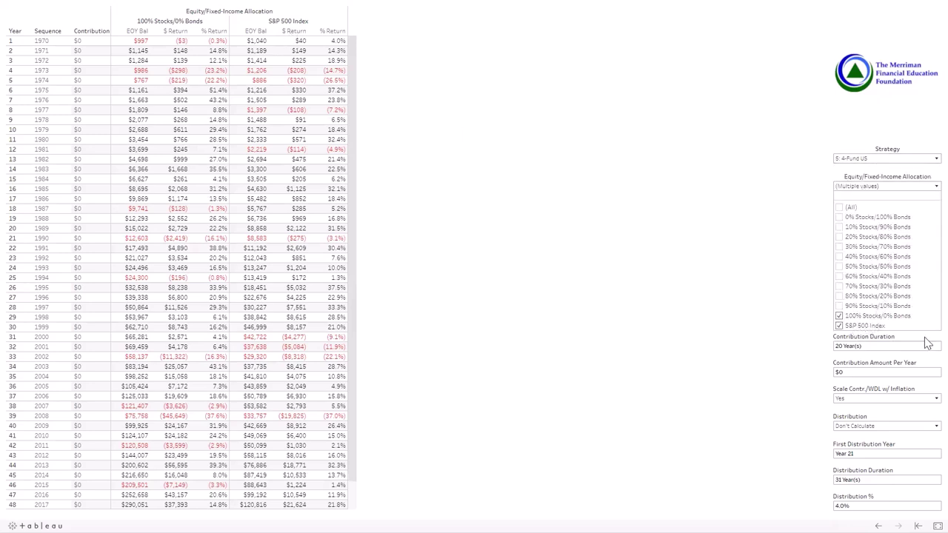
pyautogui.click(855, 119)
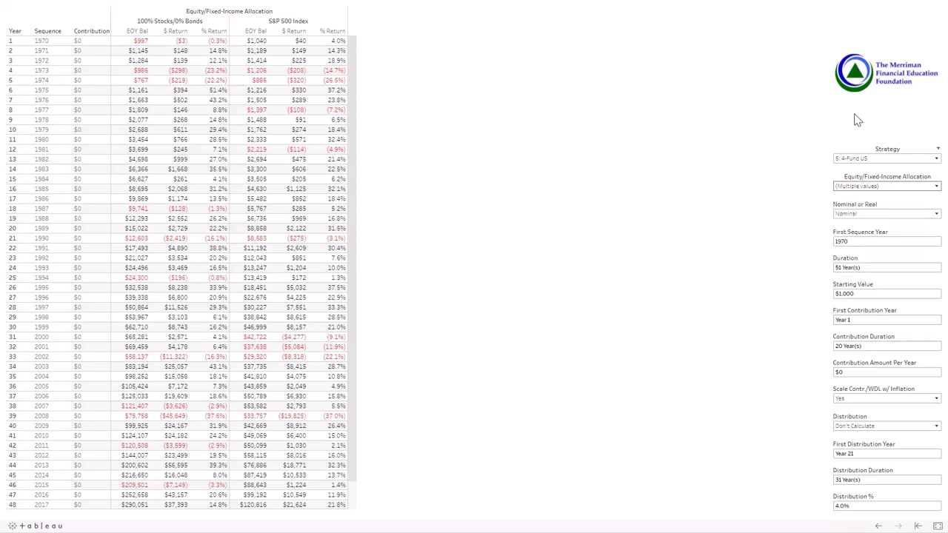
pyautogui.click(867, 158)
pyautogui.click(857, 284)
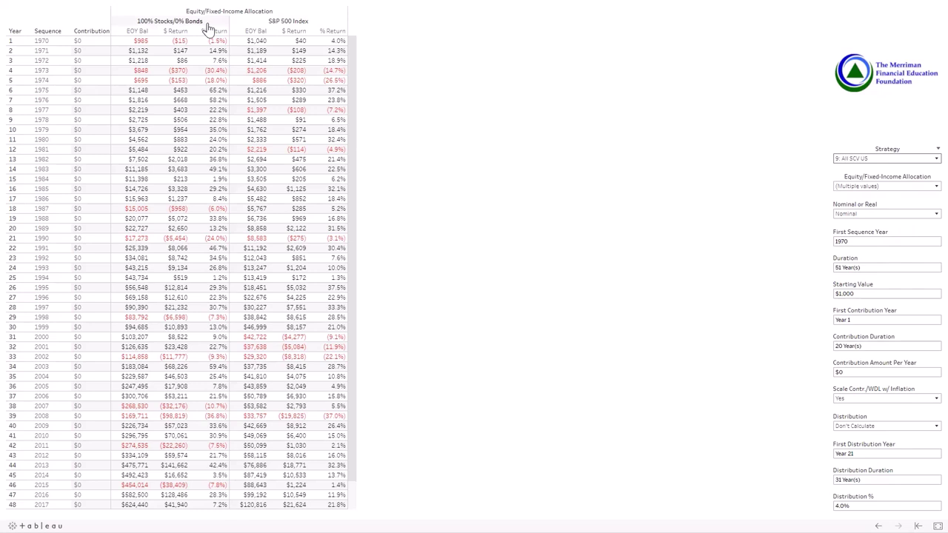
pyautogui.moveTo(219, 148)
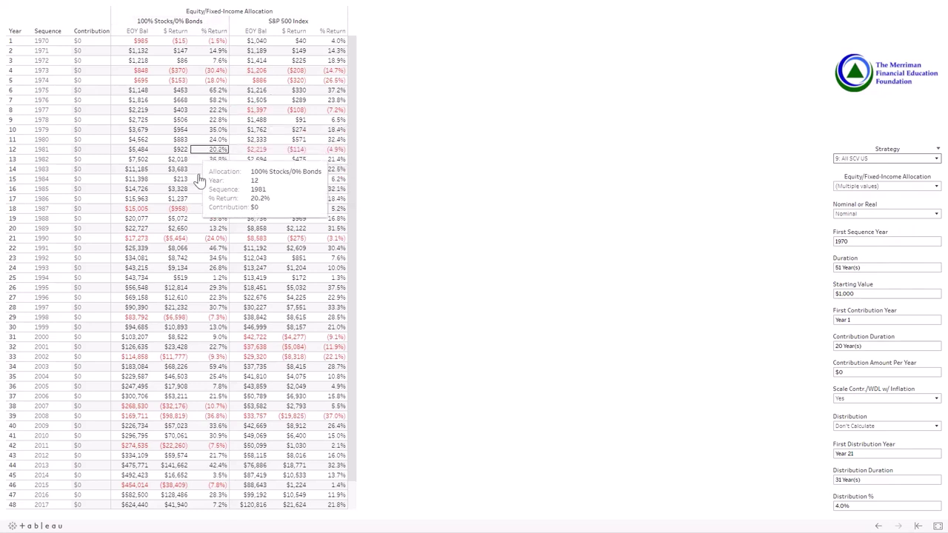
pyautogui.scroll(-2, 198, 180)
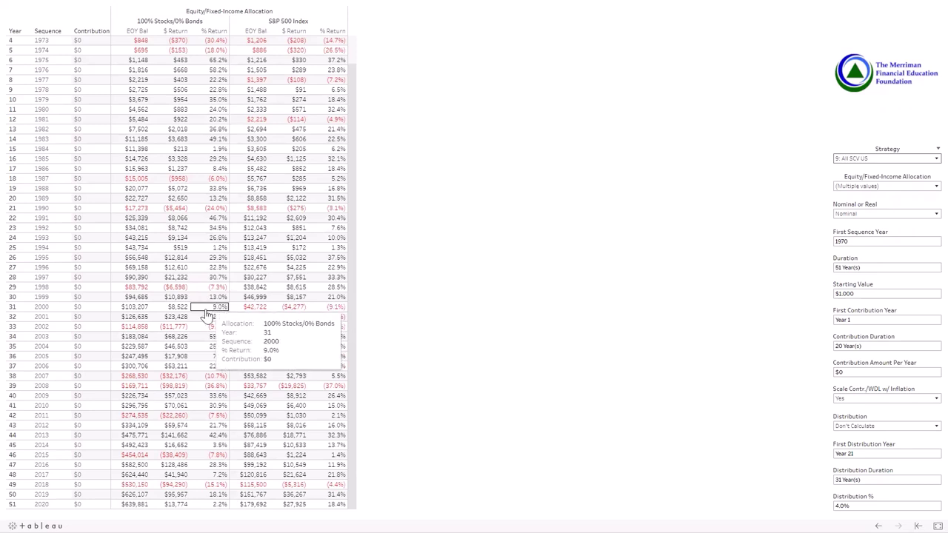
pyautogui.moveTo(264, 505)
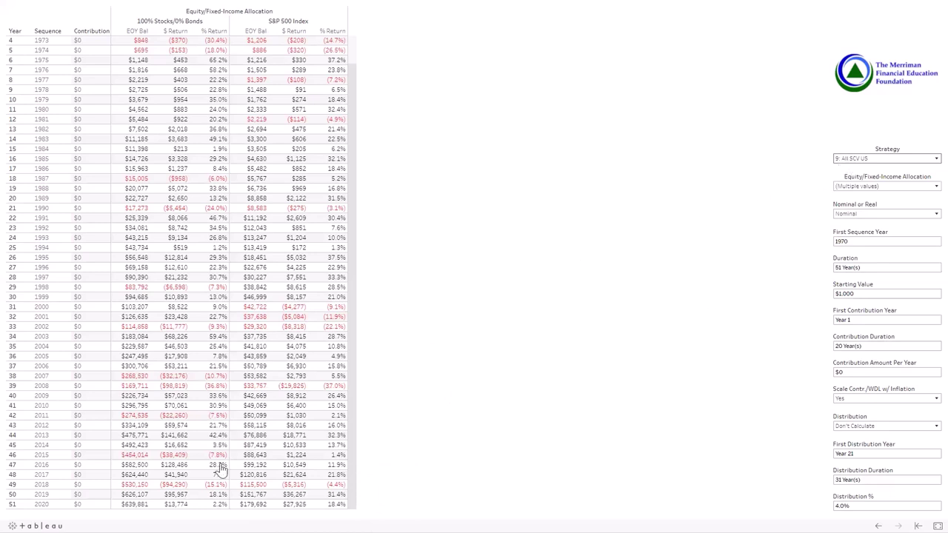
pyautogui.moveTo(155, 504)
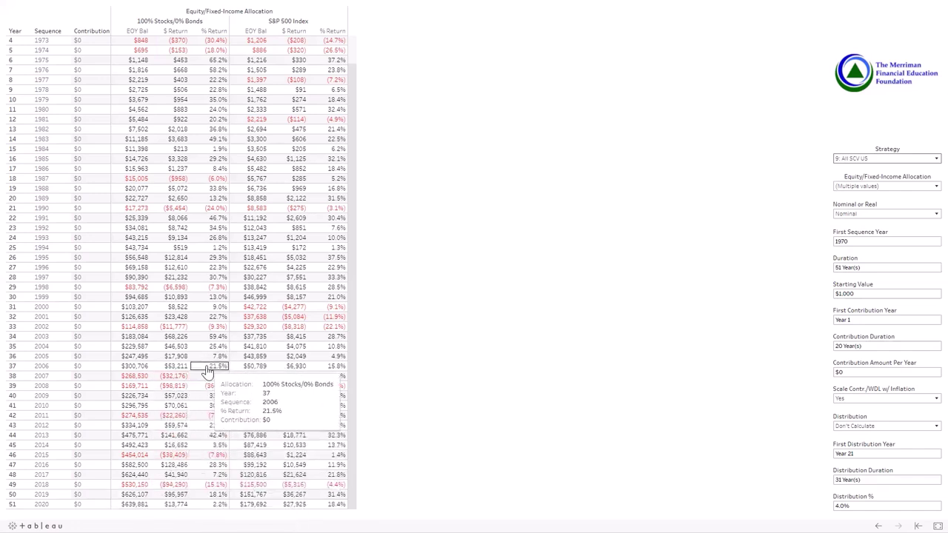
pyautogui.scroll(2, 211, 372)
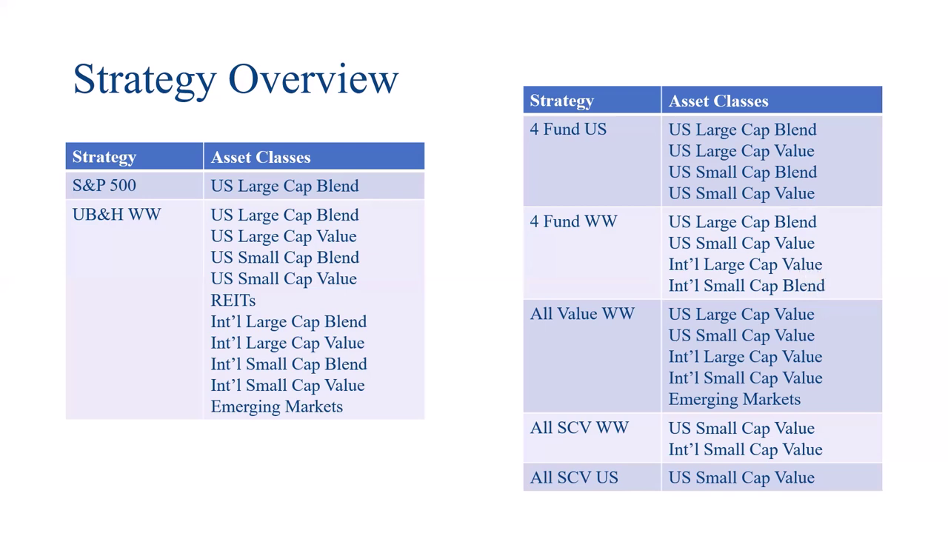
# - Leave the PowerPoint slide show and return to the Tableau All SCV US table
pyautogui.hotkey('alt', 'Tab')
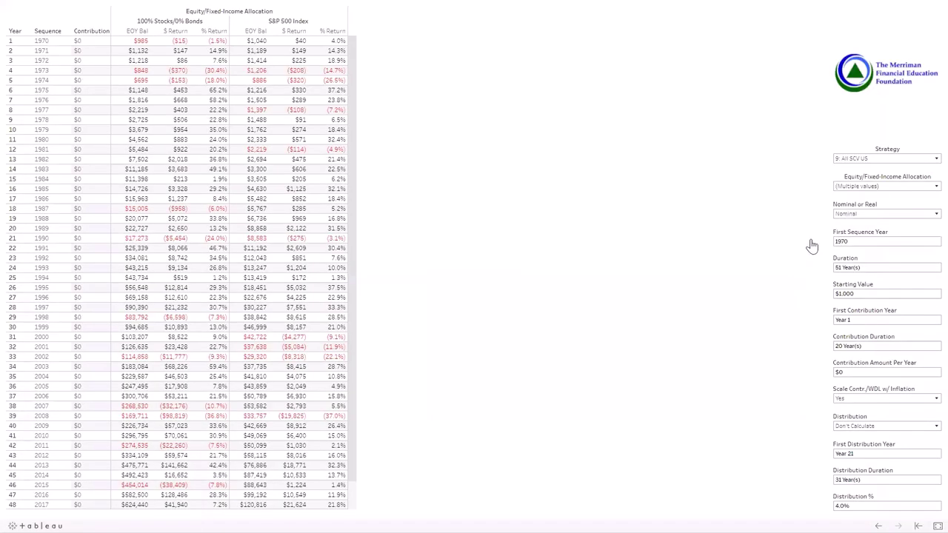
pyautogui.click(887, 160)
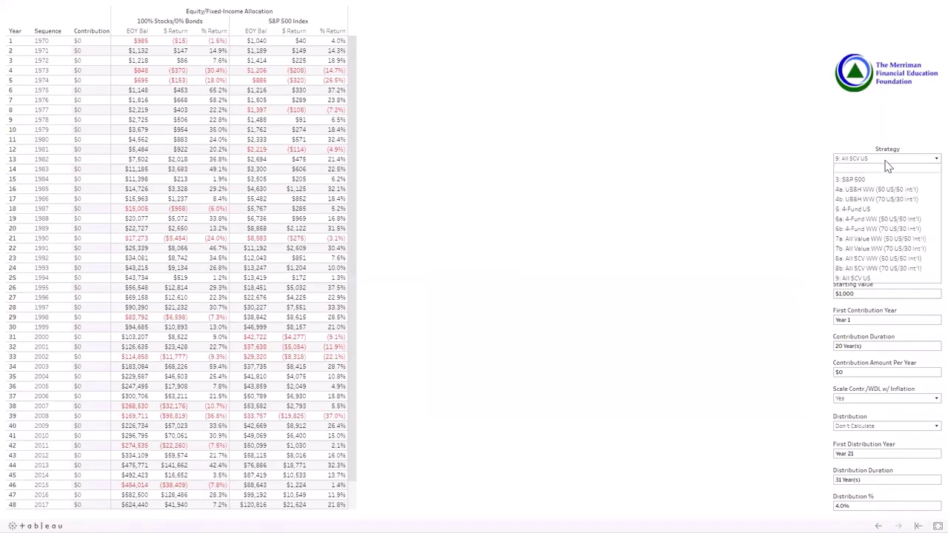
pyautogui.click(878, 210)
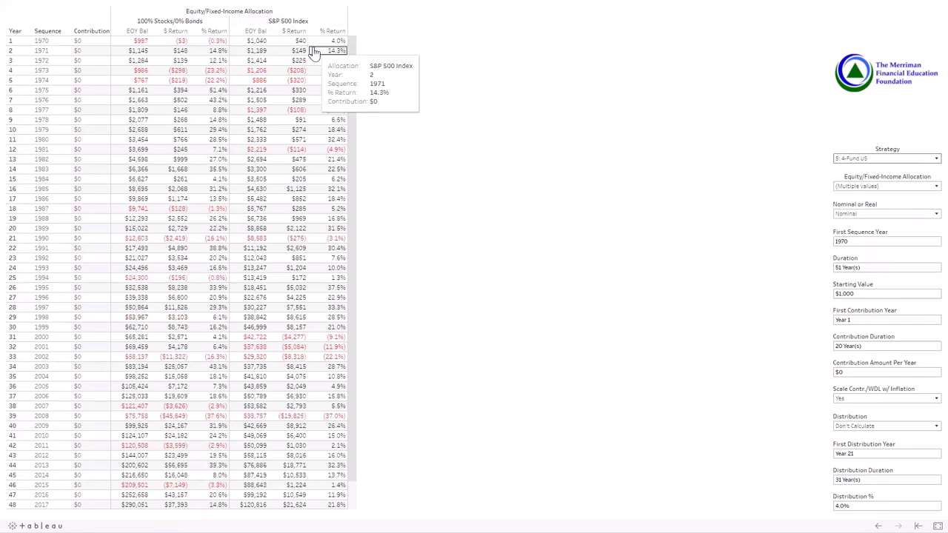
pyautogui.scroll(-1, 287, 226)
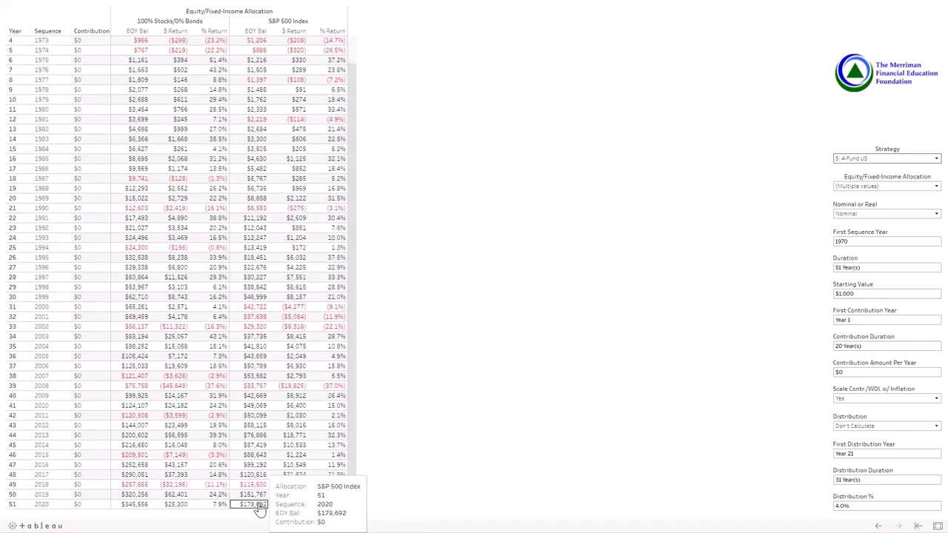
pyautogui.moveTo(133, 504)
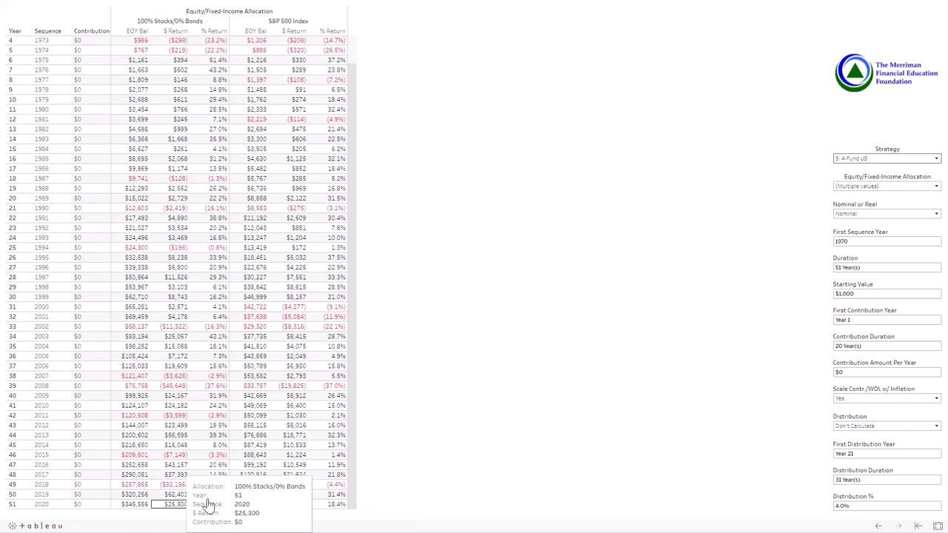
pyautogui.moveTo(259, 510)
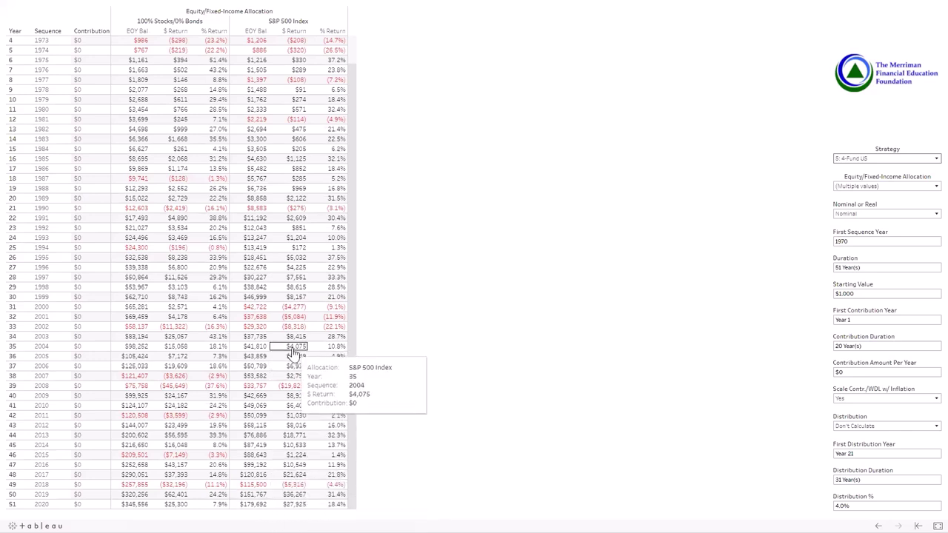
pyautogui.scroll(2, 296, 359)
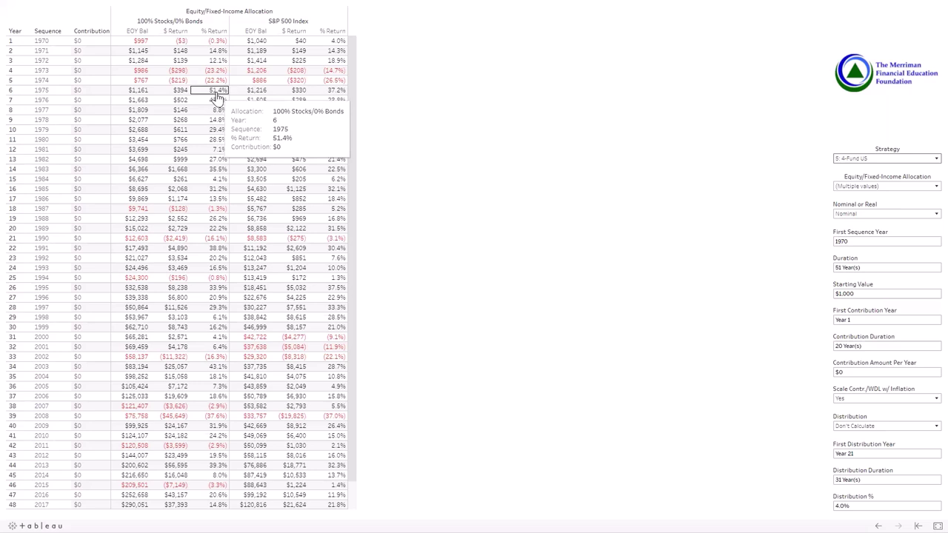
pyautogui.moveTo(335, 97)
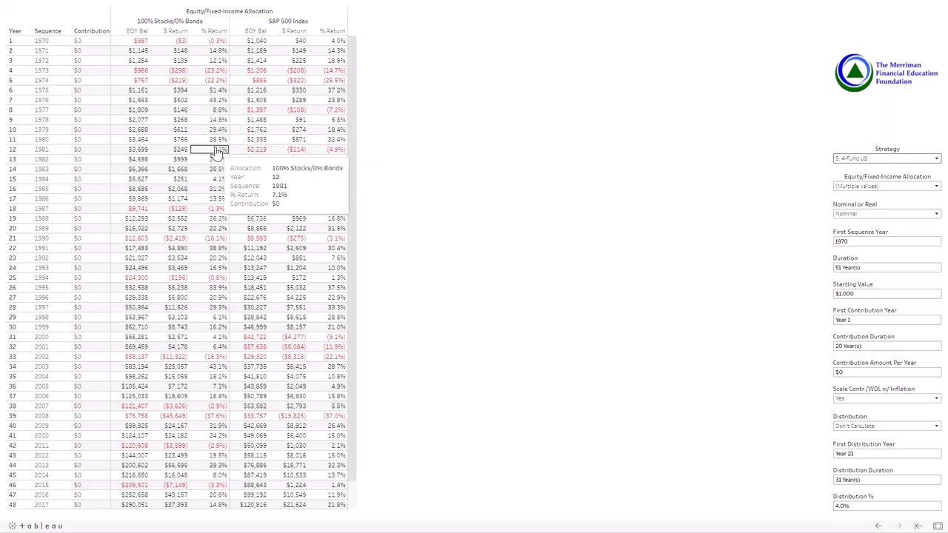
pyautogui.moveTo(217, 137)
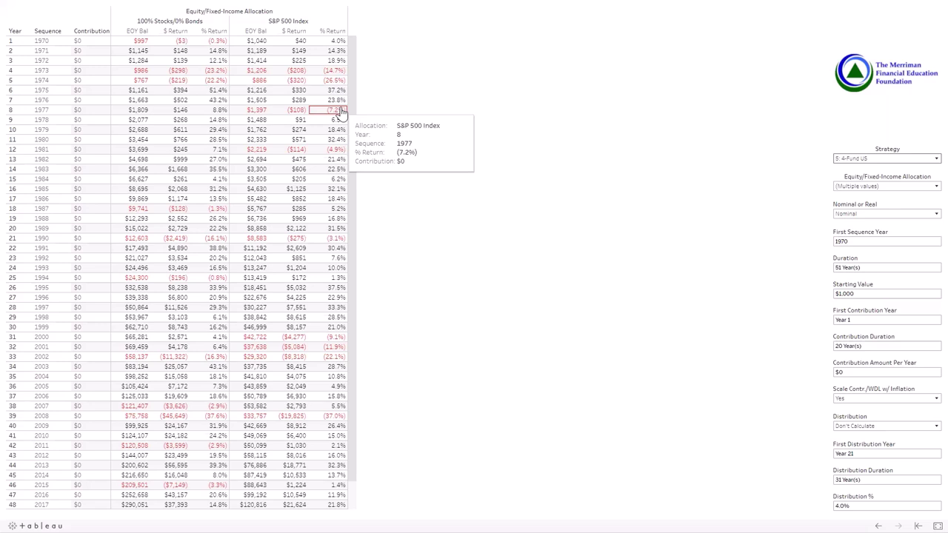
pyautogui.moveTo(333, 152)
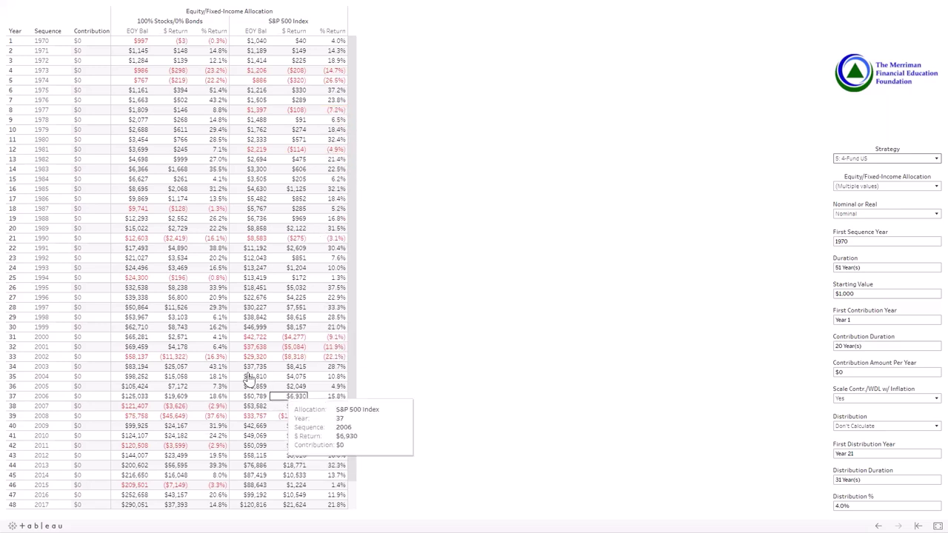
pyautogui.moveTo(219, 343)
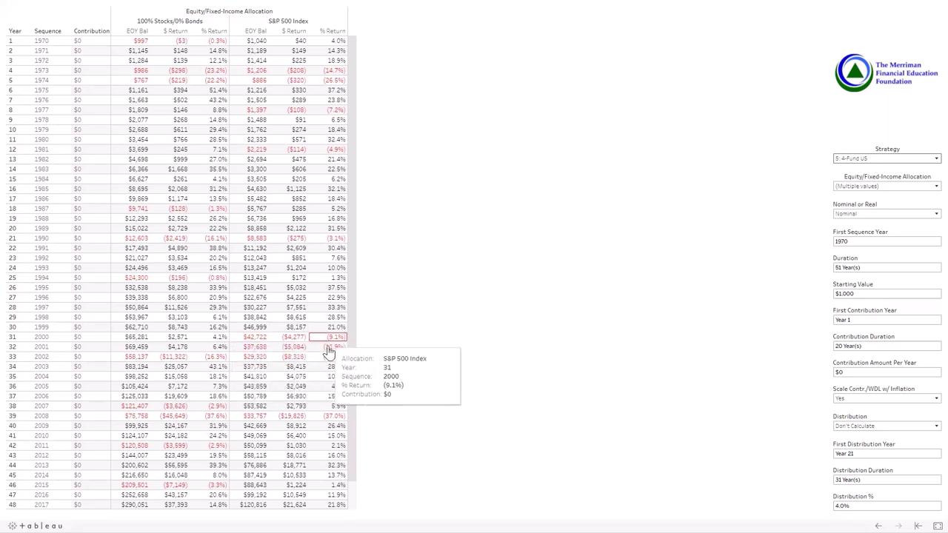
pyautogui.moveTo(330, 341)
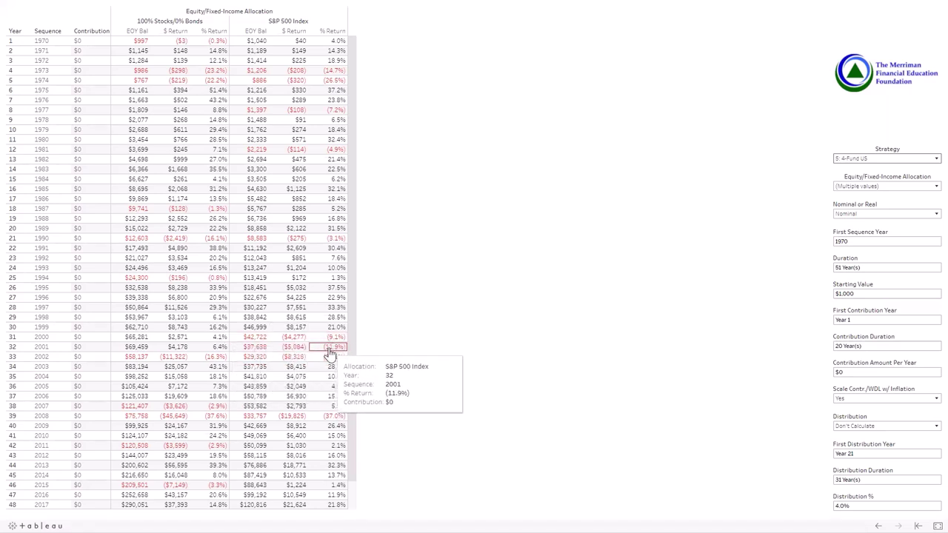
pyautogui.moveTo(252, 350)
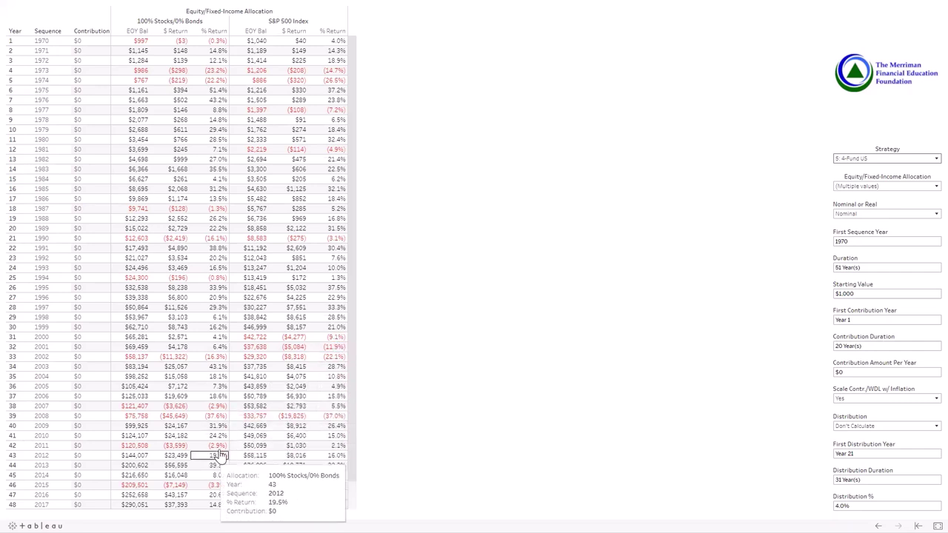
pyautogui.moveTo(215, 430)
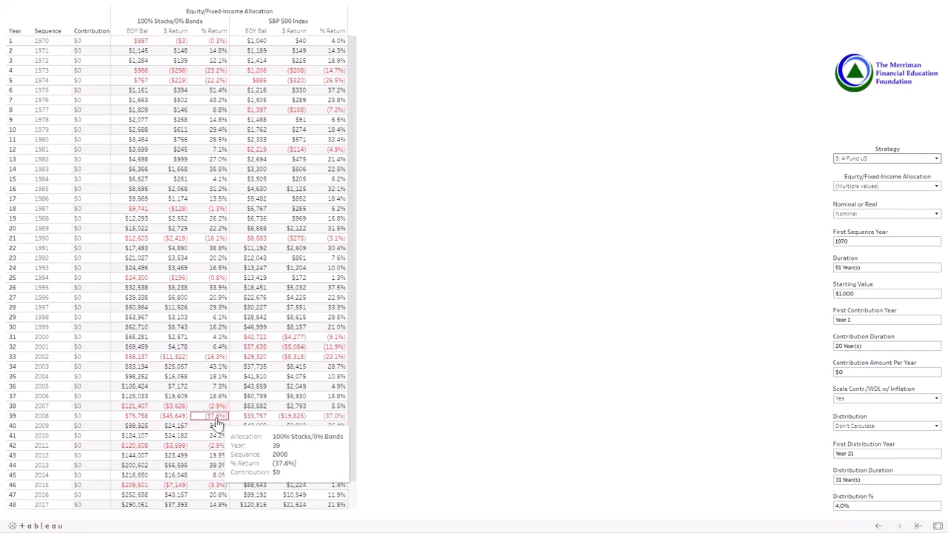
pyautogui.moveTo(335, 422)
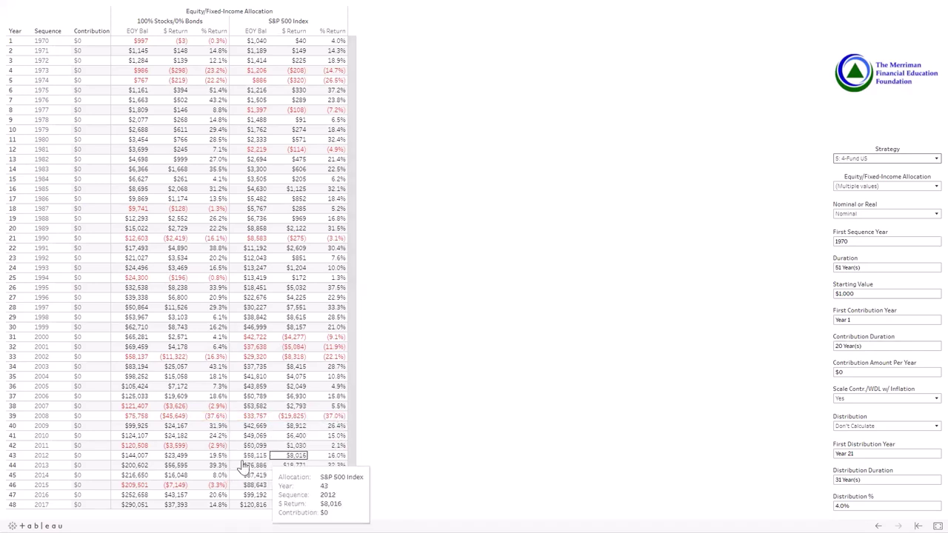
pyautogui.moveTo(225, 450)
pyautogui.moveTo(220, 490)
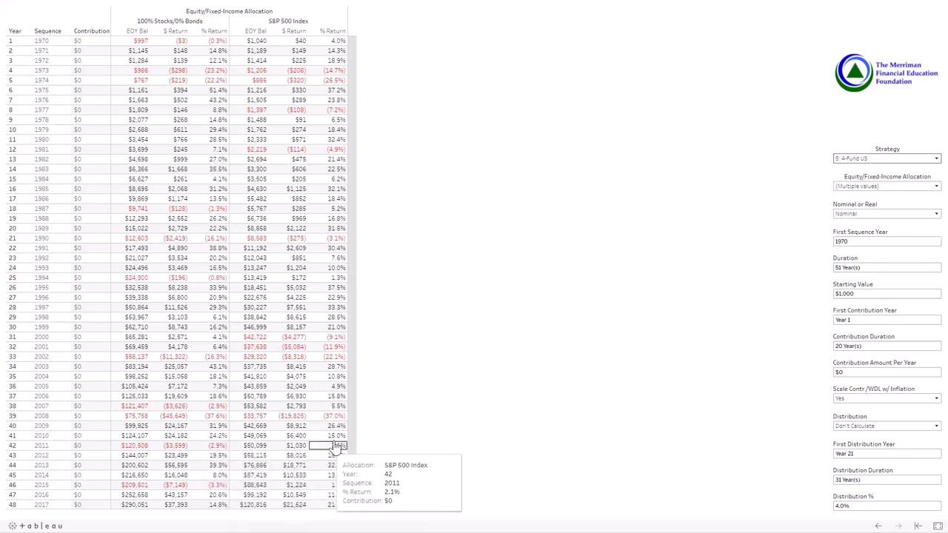
pyautogui.moveTo(334, 493)
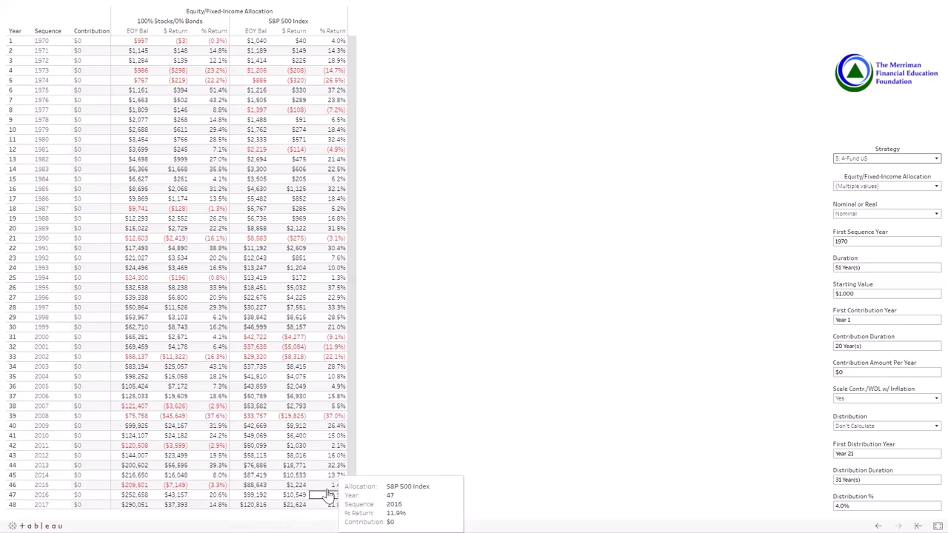
# - Change the Strategy filter to 6a: 4-Fund WW (50 US/50 Int'l)
pyautogui.scroll(-1, 211, 461)
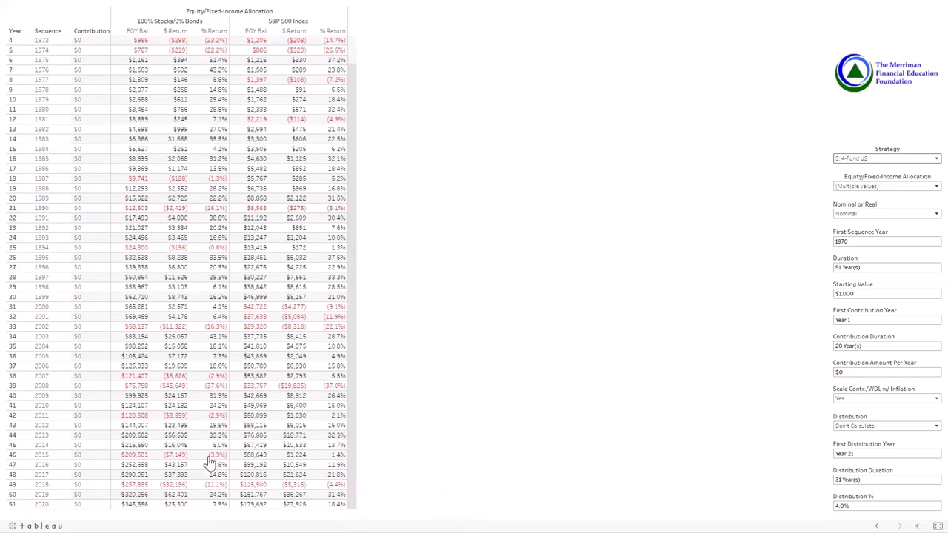
pyautogui.click(872, 164)
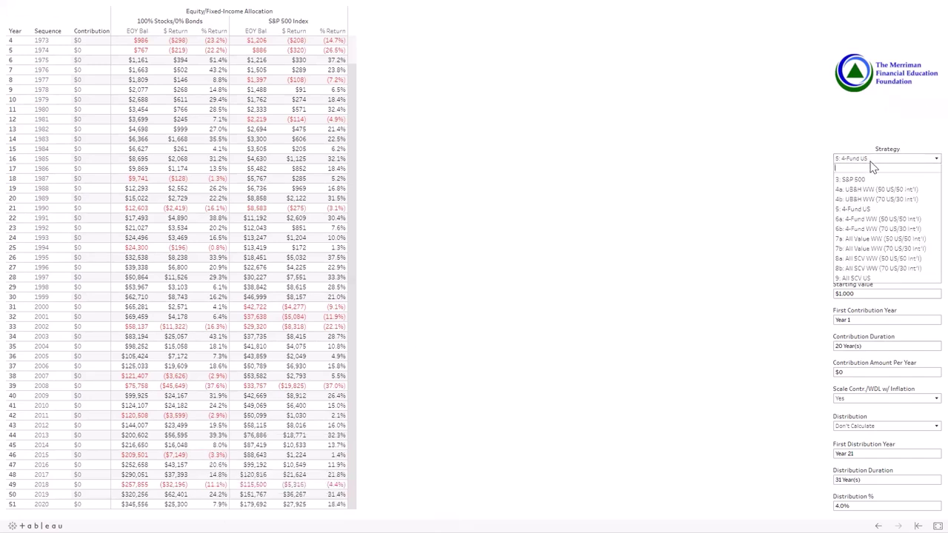
pyautogui.click(895, 221)
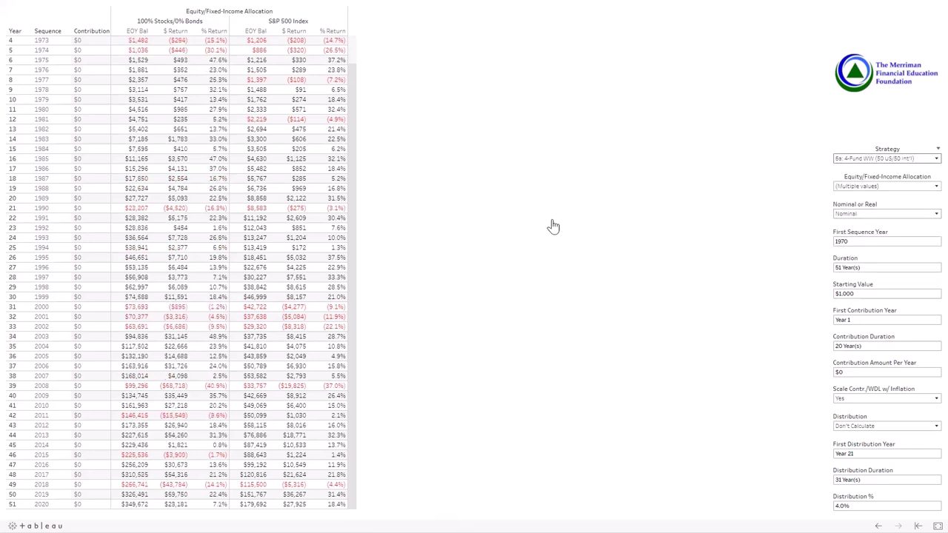
pyautogui.moveTo(119, 204)
pyautogui.moveTo(217, 156)
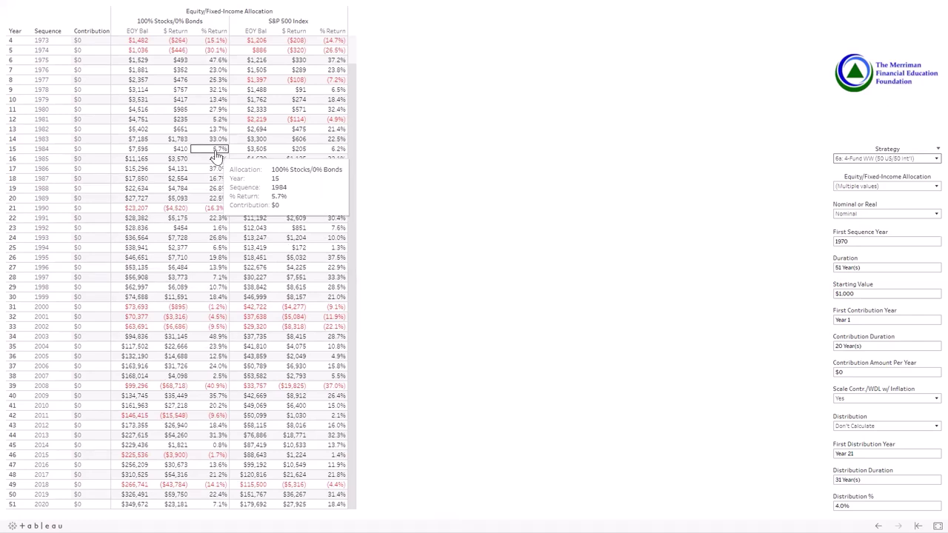
pyautogui.scroll(1, 217, 157)
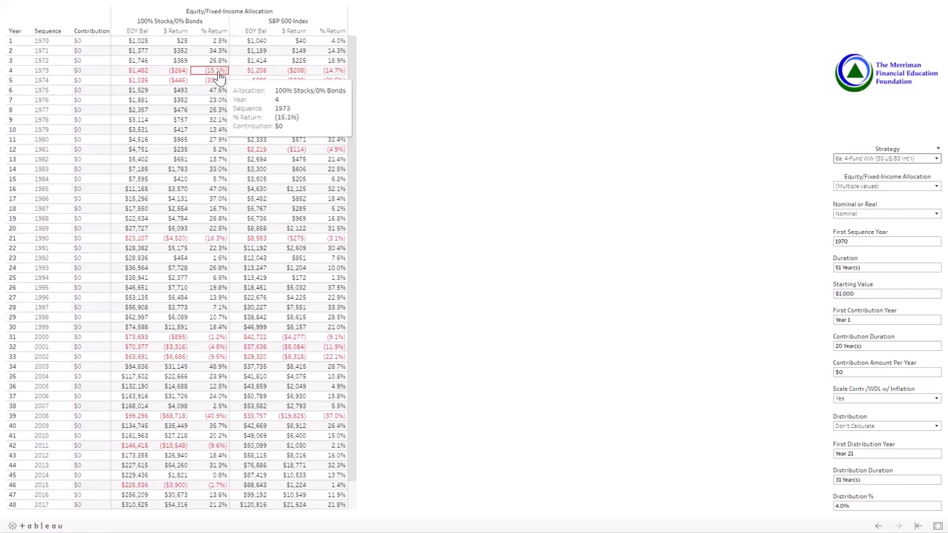
pyautogui.click(894, 163)
pyautogui.click(888, 210)
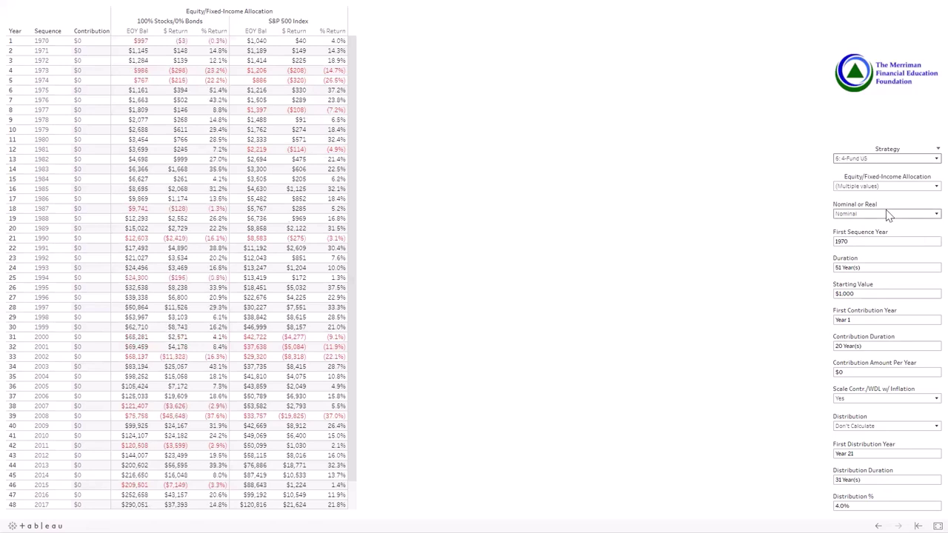
pyautogui.moveTo(217, 77)
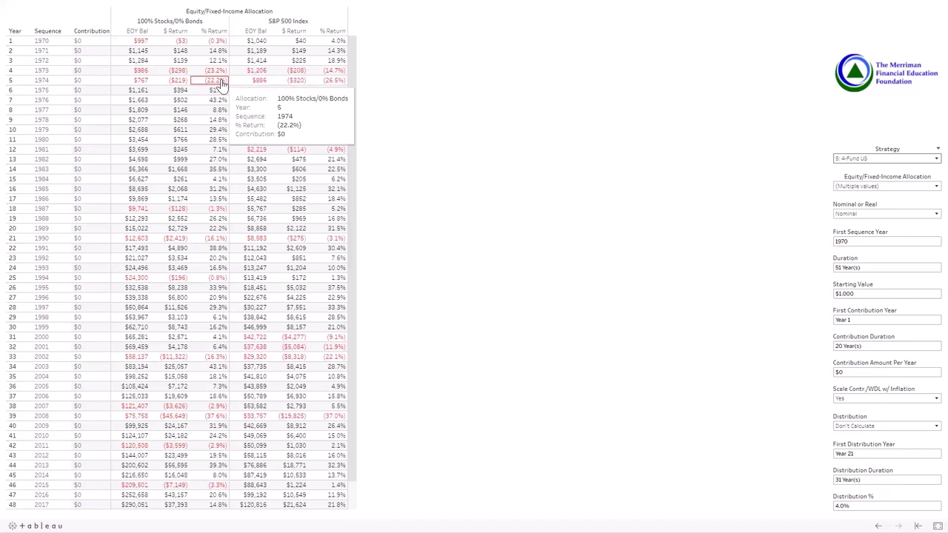
pyautogui.click(864, 160)
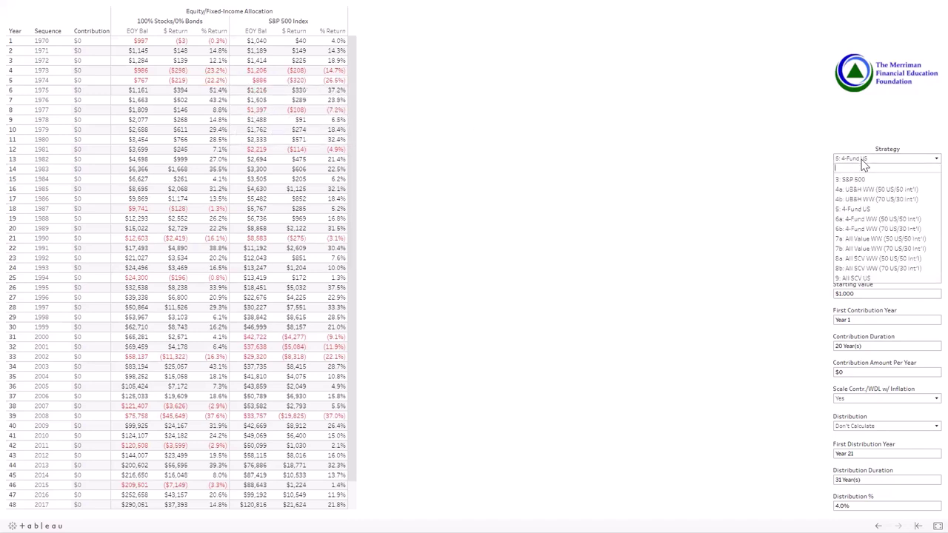
pyautogui.click(861, 220)
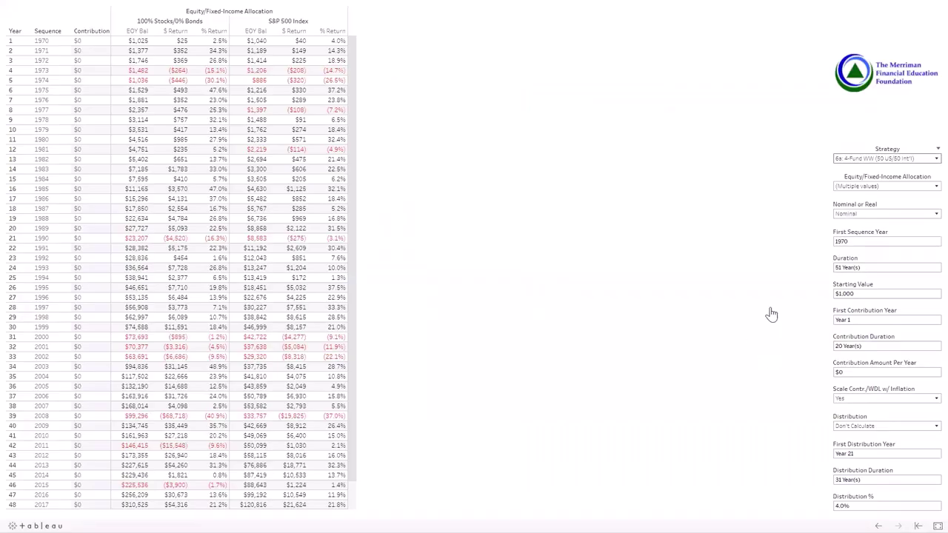
# - Change the Strategy filter to 7a: All Value WW (50 US/50 Int'l) and read the table values
pyautogui.click(879, 160)
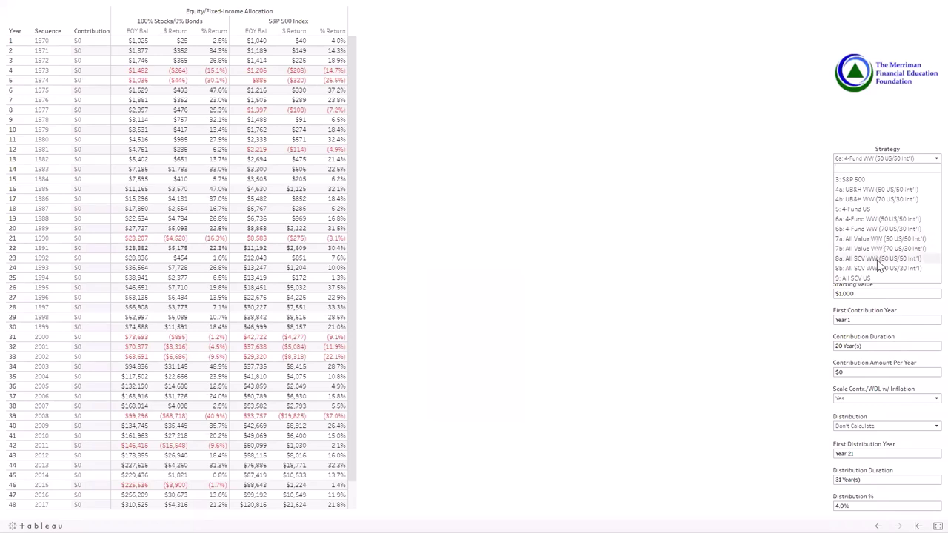
pyautogui.click(878, 239)
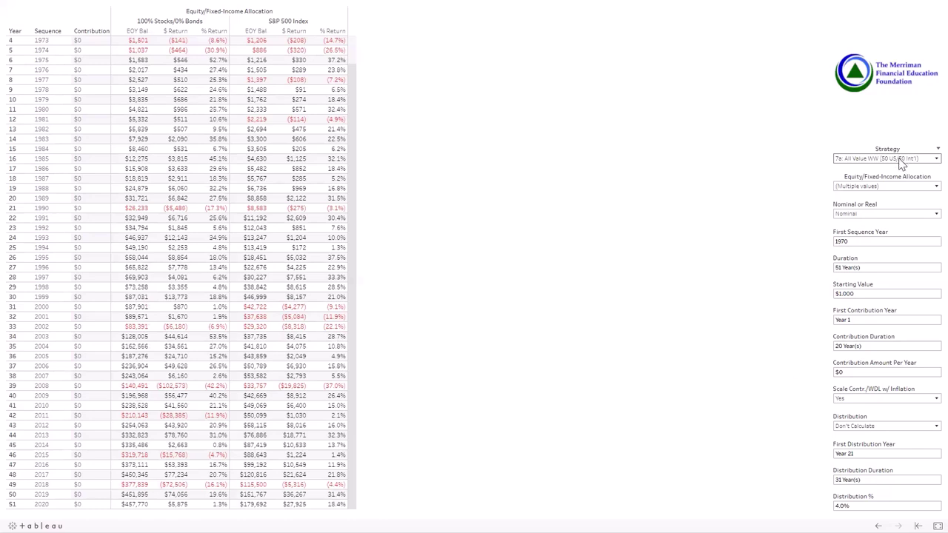
pyautogui.scroll(1, 200, 156)
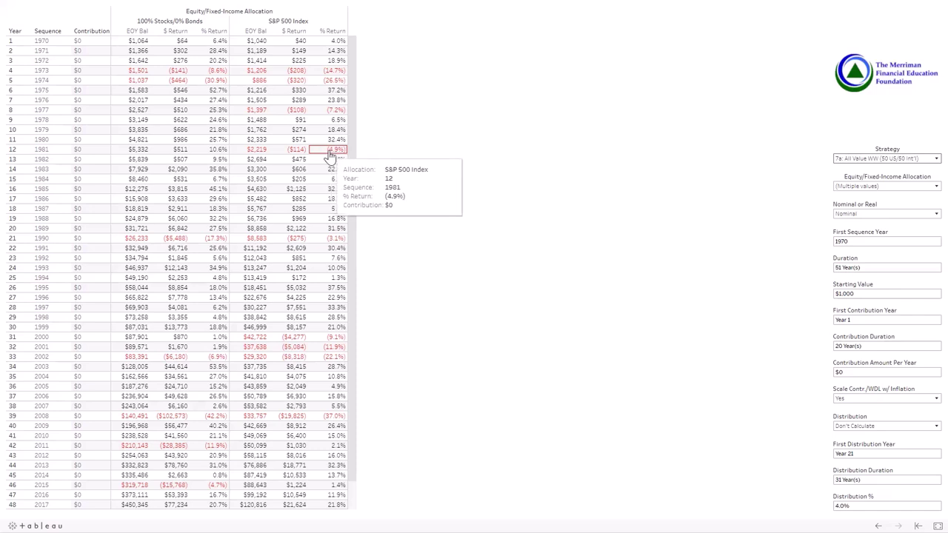
pyautogui.moveTo(222, 154)
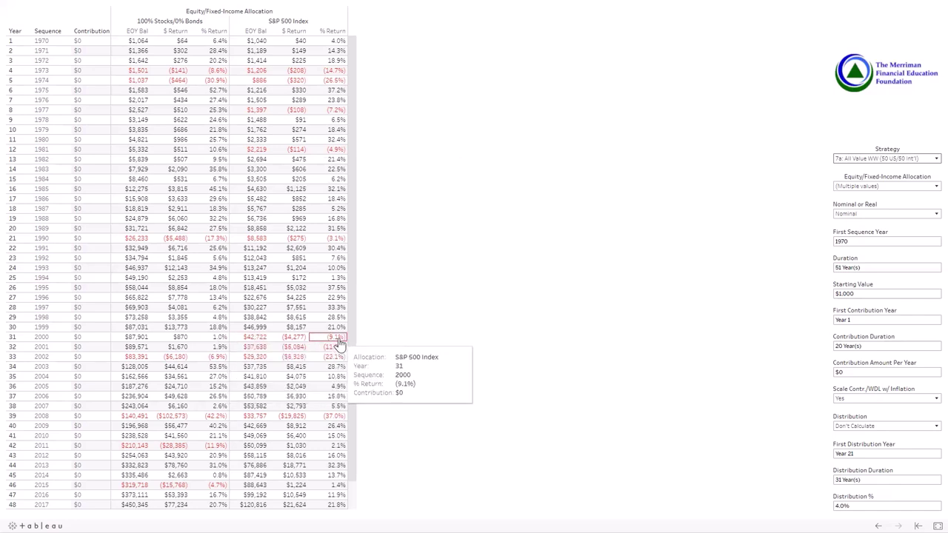
pyautogui.scroll(-1, 218, 364)
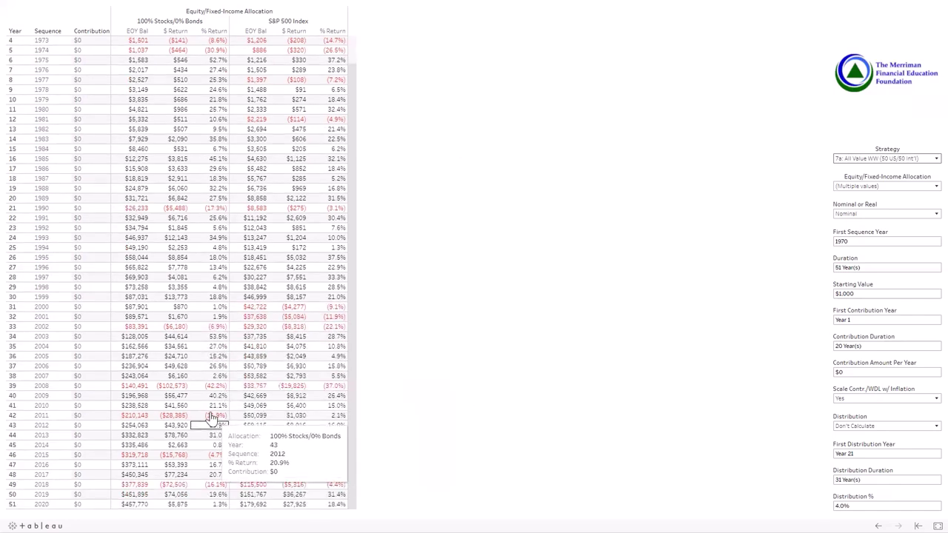